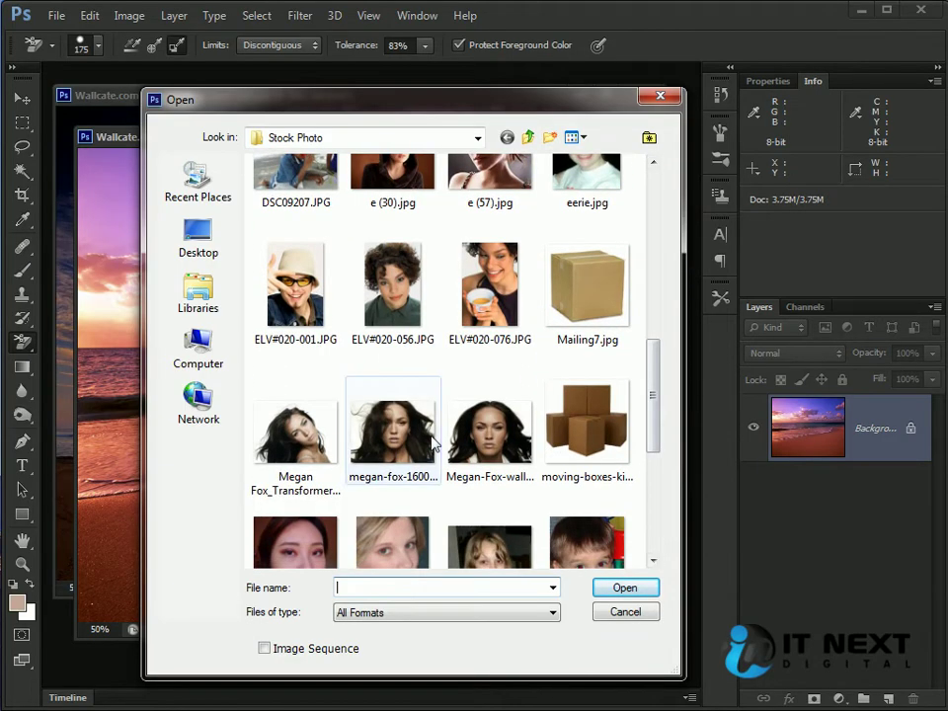
Step: Open the photo megan-fox-1600x1200-26868.jpg from the Stock Photo folder
click(397, 436)
double_click(397, 436)
drag(311, 116, 355, 148)
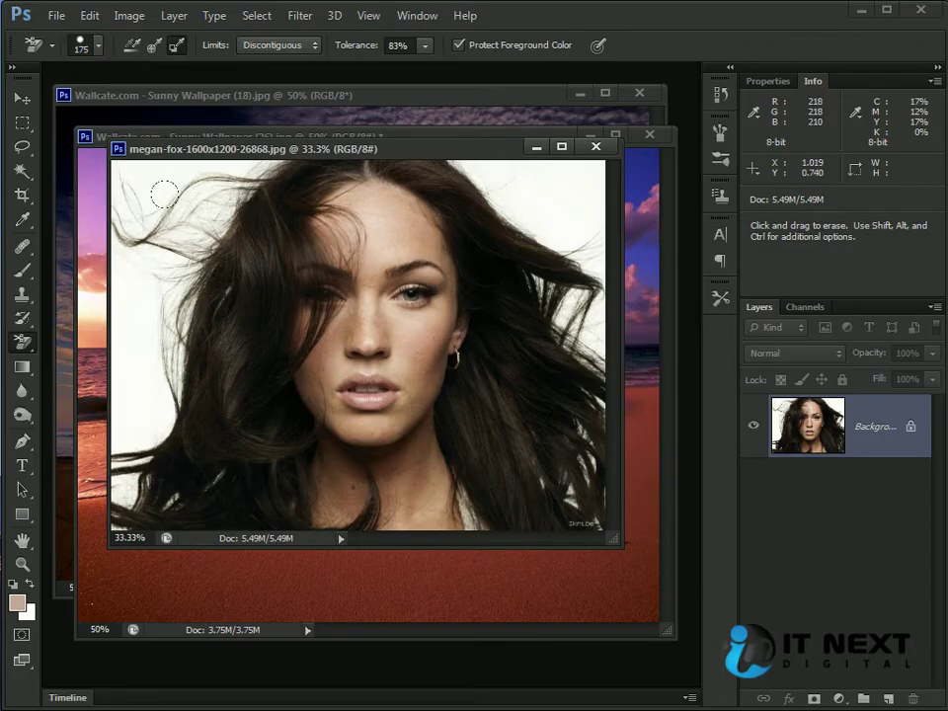
Step: Copy the portrait onto the Sunny Wallpaper (26) beach document as a new layer with the Move tool
click(21, 99)
drag(294, 152, 414, 86)
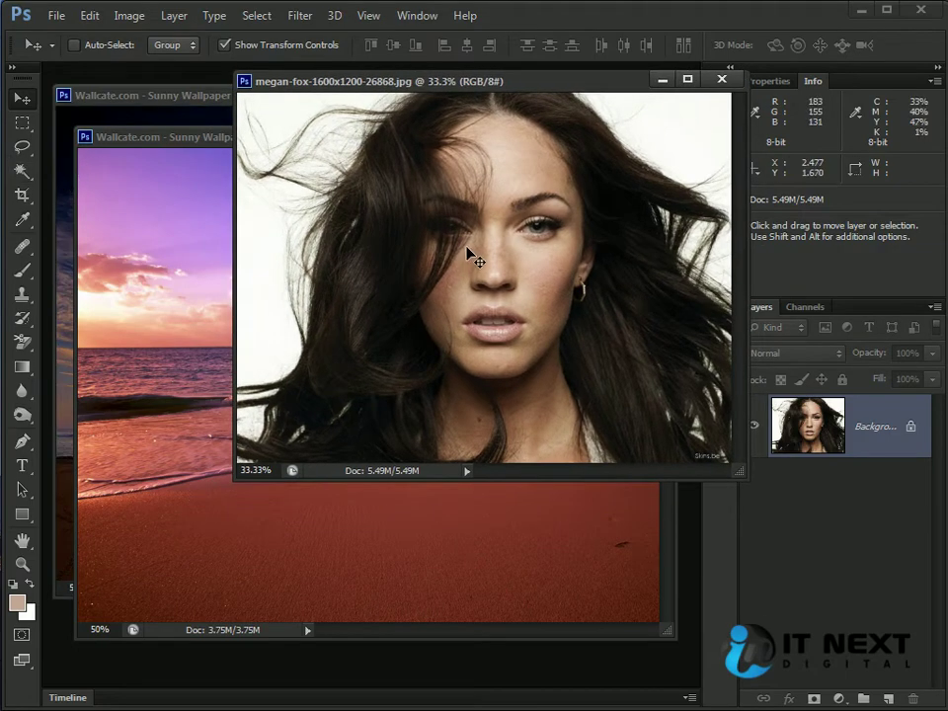
drag(520, 186, 420, 301)
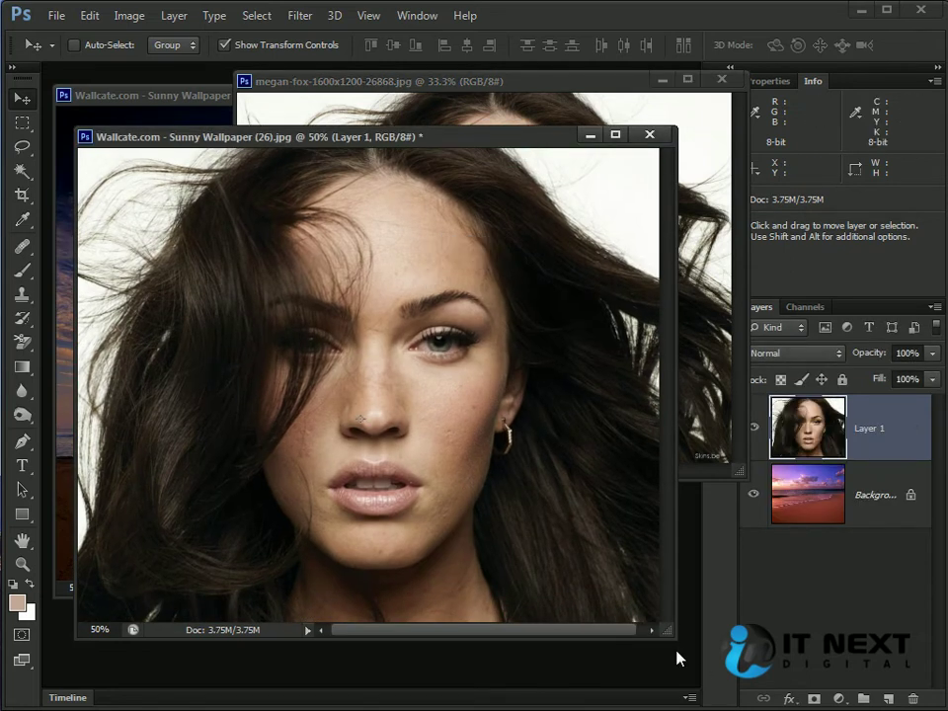
Step: Enlarge the beach document's window, then scale down and reposition the portrait layer so it just covers the canvas
drag(669, 636, 769, 706)
drag(576, 533, 395, 543)
drag(579, 207, 542, 235)
drag(494, 362, 665, 327)
key(Return)
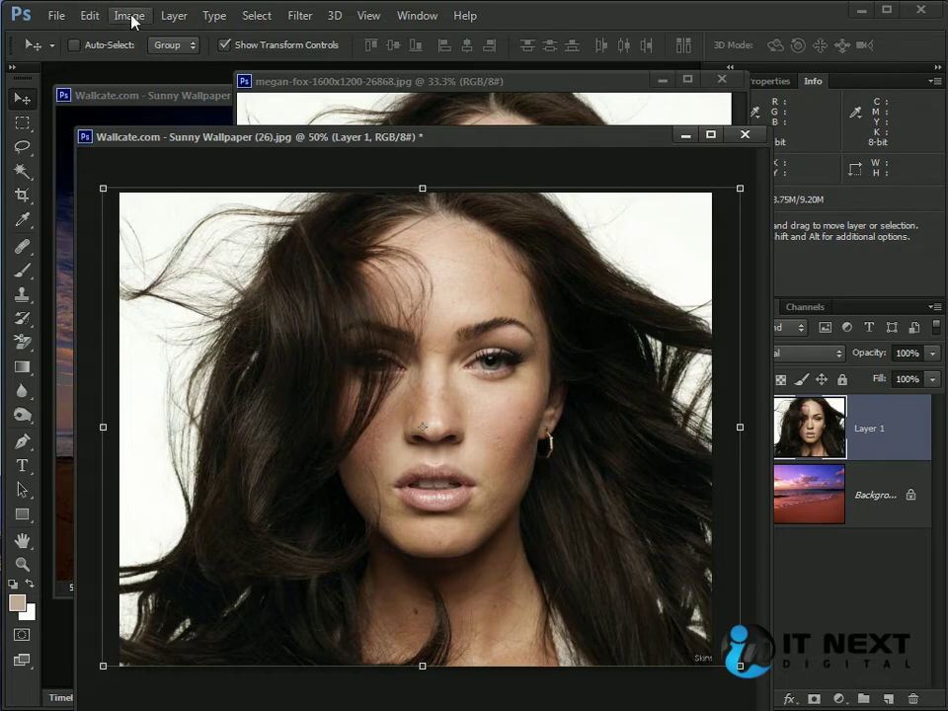
click(254, 16)
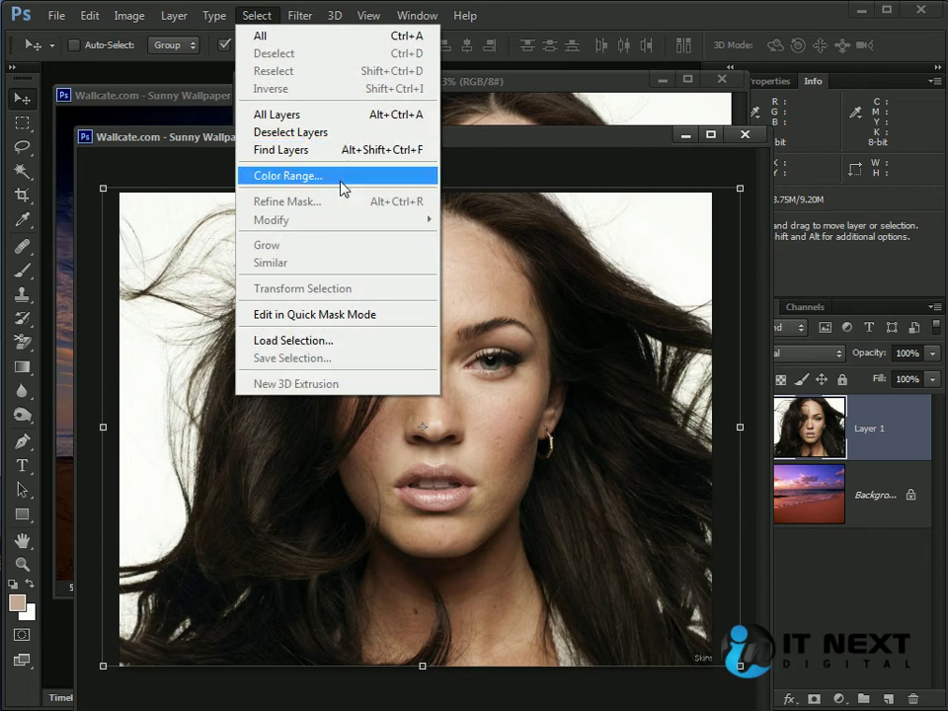
click(500, 151)
drag(584, 144, 537, 124)
click(804, 306)
click(793, 415)
click(795, 361)
click(780, 331)
click(760, 307)
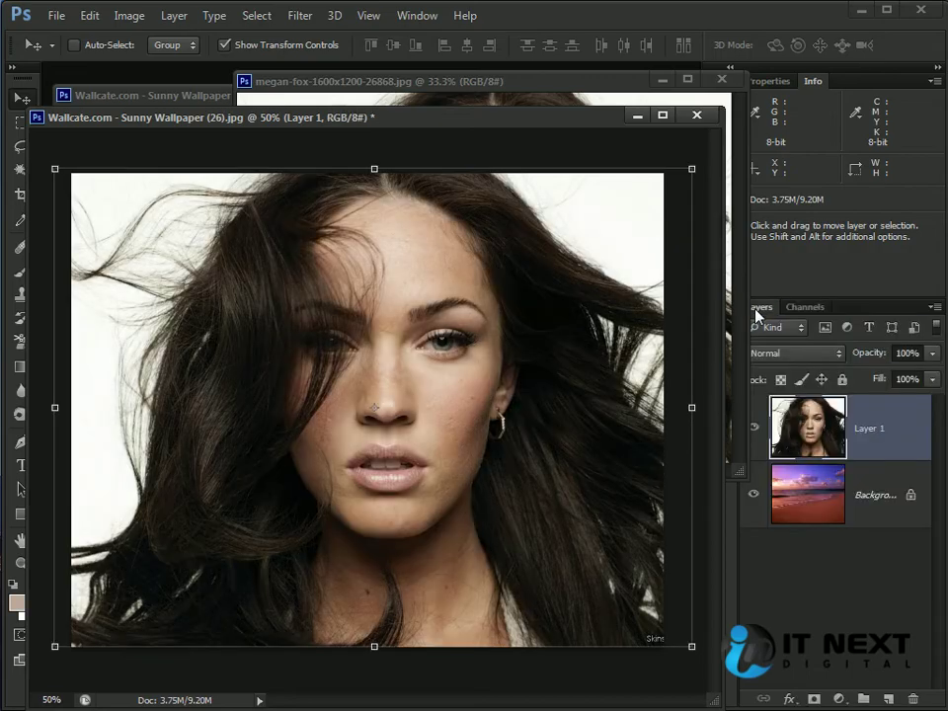
drag(148, 116, 180, 119)
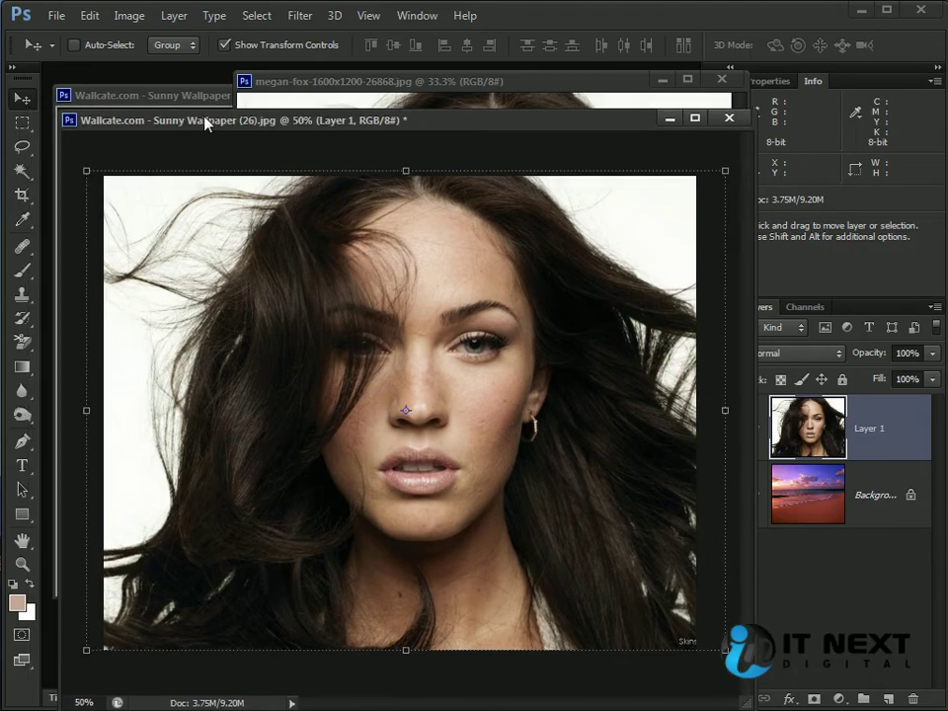
Step: Activate the Background Eraser tool and reposition the beach document's window clear of the layer list
mouse_move(24, 343)
mouse_down()
mouse_move(85, 350)
mouse_move(85, 359)
mouse_up()
drag(24, 346, 78, 359)
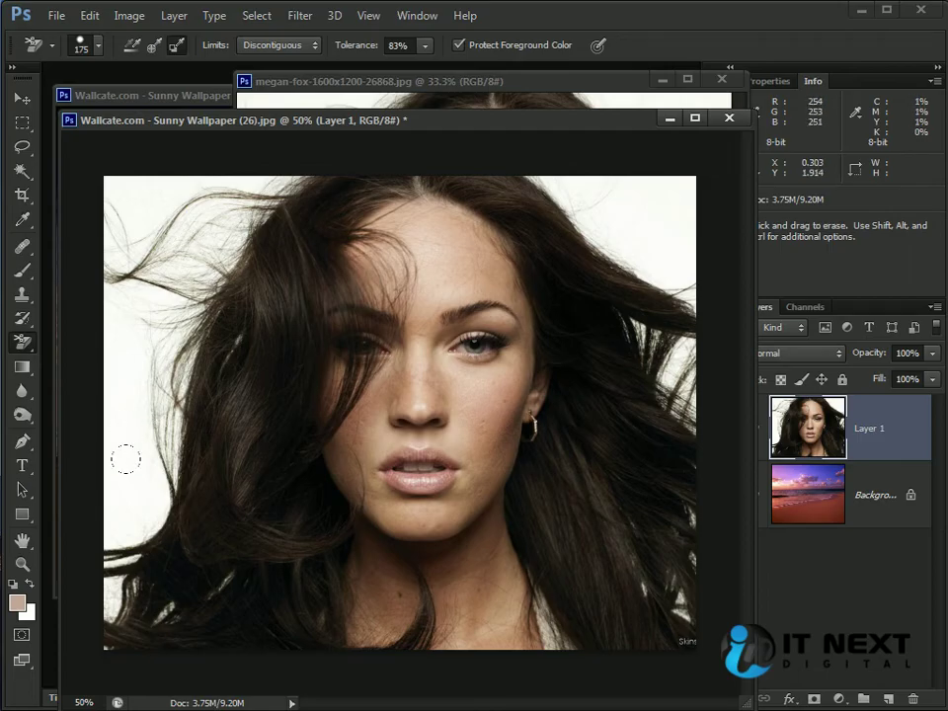
drag(562, 127, 540, 121)
Step: Hide and reshow Layer 1 to compare the portrait with the beach beneath, keeping Layer 1 active
click(756, 431)
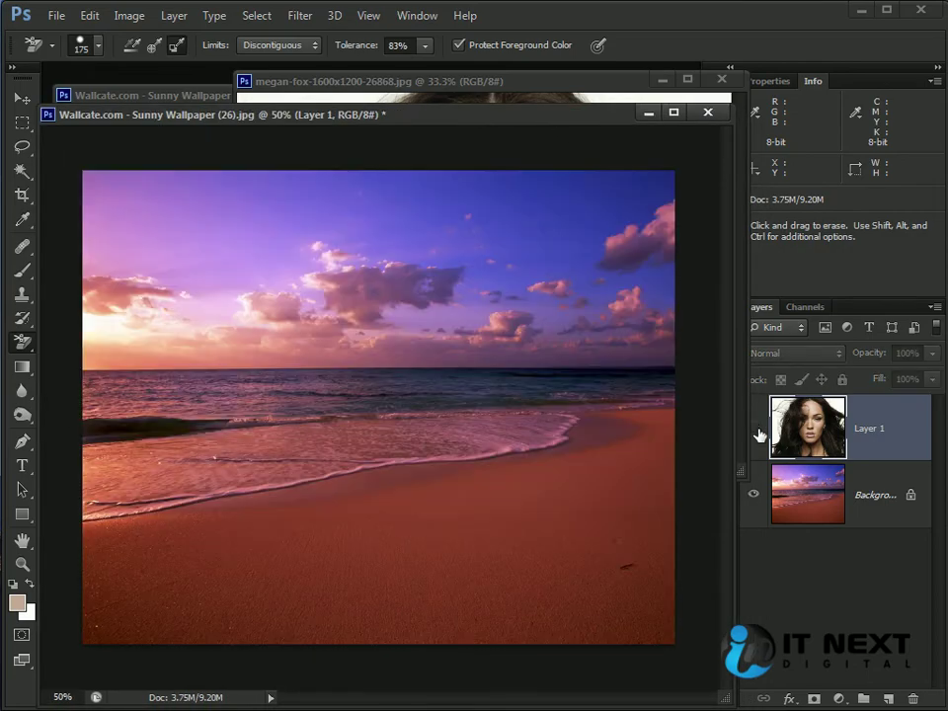
click(757, 431)
drag(630, 91, 576, 91)
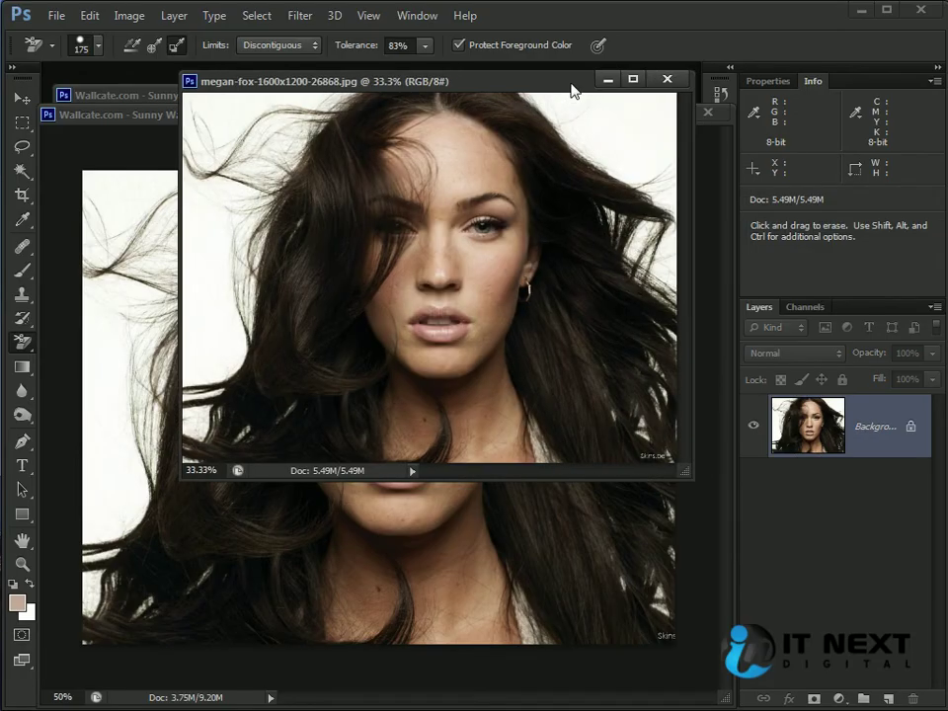
click(120, 115)
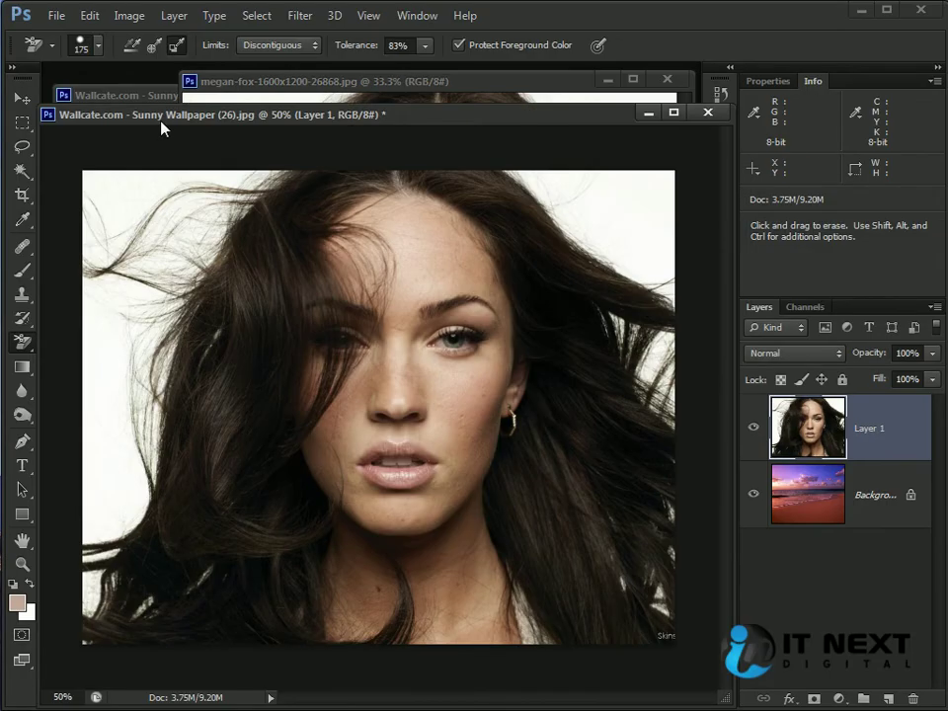
click(808, 505)
click(807, 427)
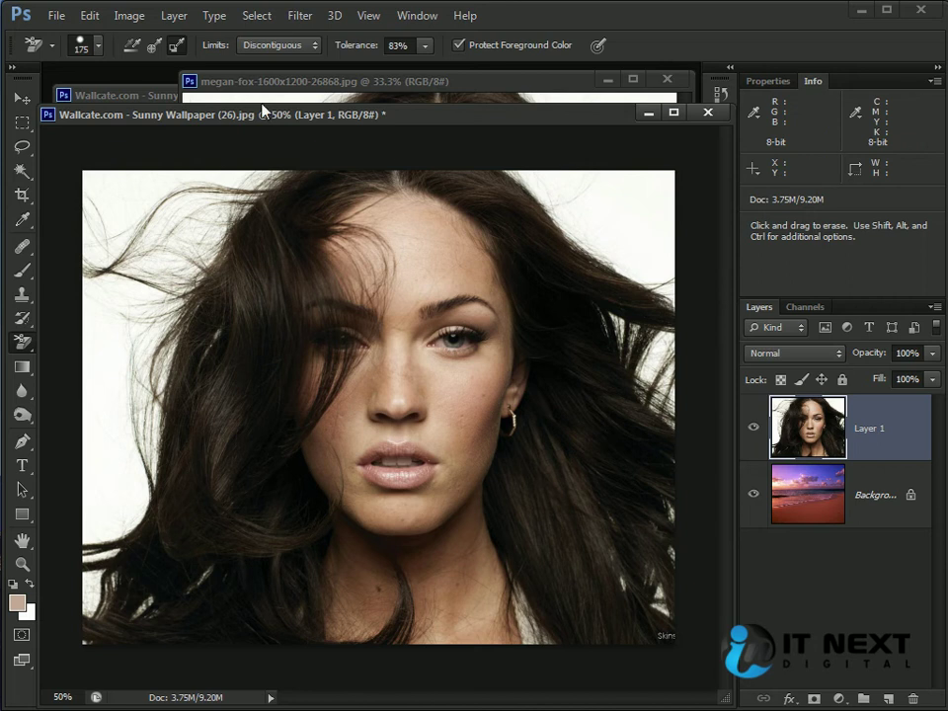
Step: Configure the Background Eraser with Discontiguous limits, 50% tolerance and a brush size of 125
click(296, 44)
click(280, 66)
click(399, 45)
text(50)
key(Return)
click(131, 45)
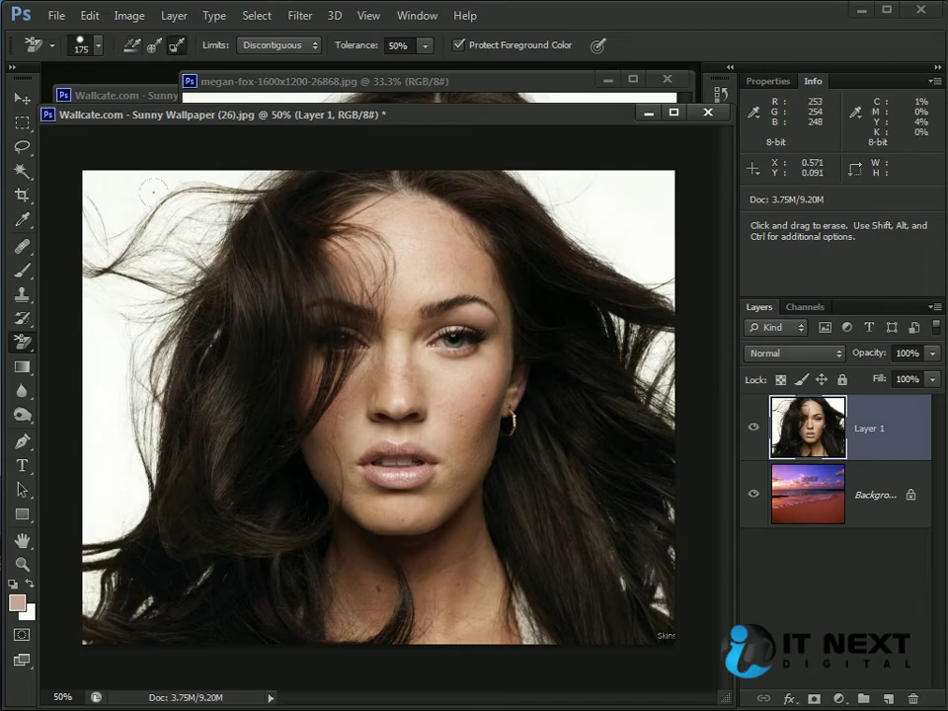
key(bracketleft)
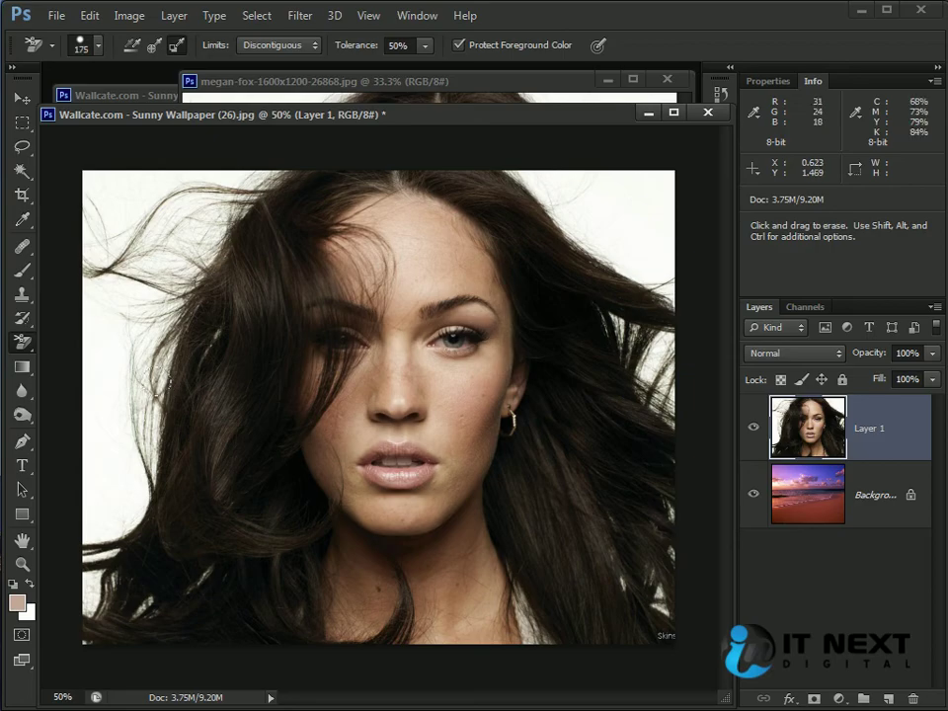
key(bracketleft)
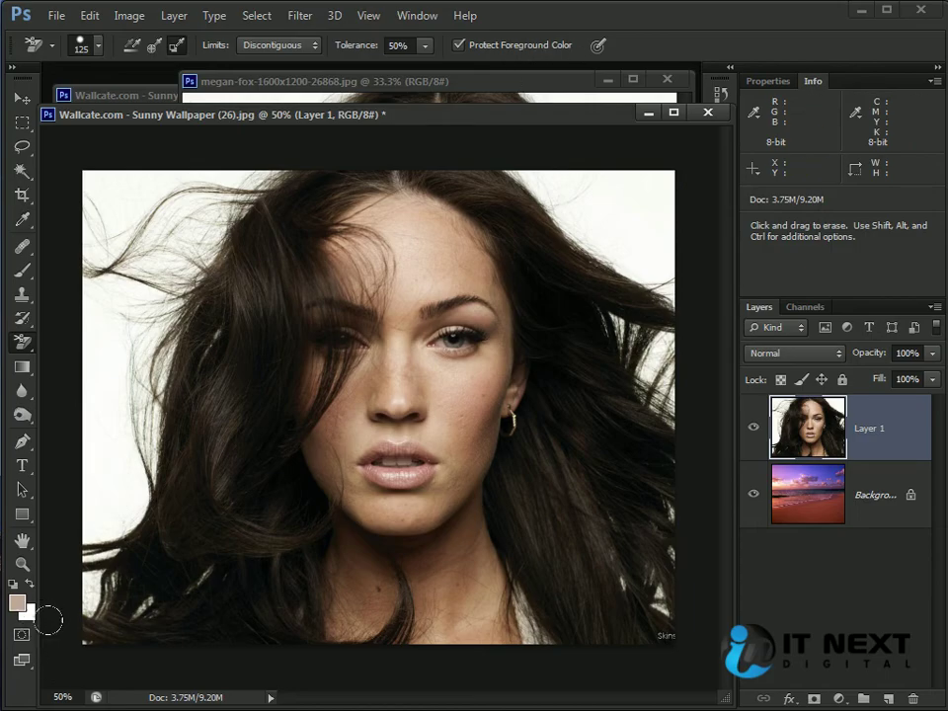
Step: Sample the dark brown hair (362d25) as the protected foreground color and the portrait's white backdrop as the background color
click(16, 602)
drag(396, 328, 401, 377)
drag(223, 271, 210, 288)
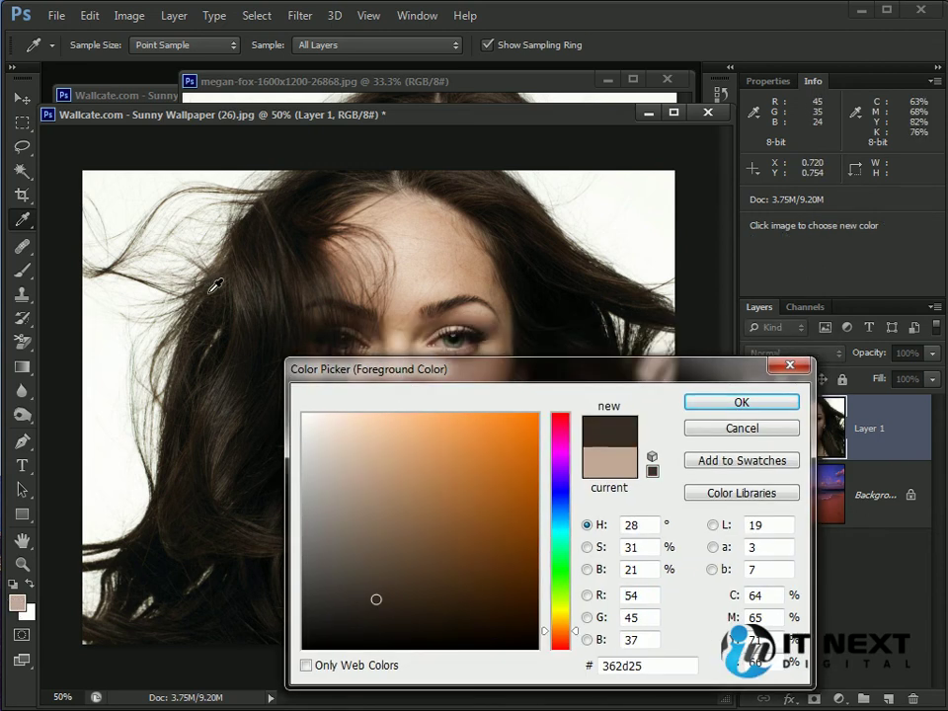
key(Return)
key(e)
click(25, 613)
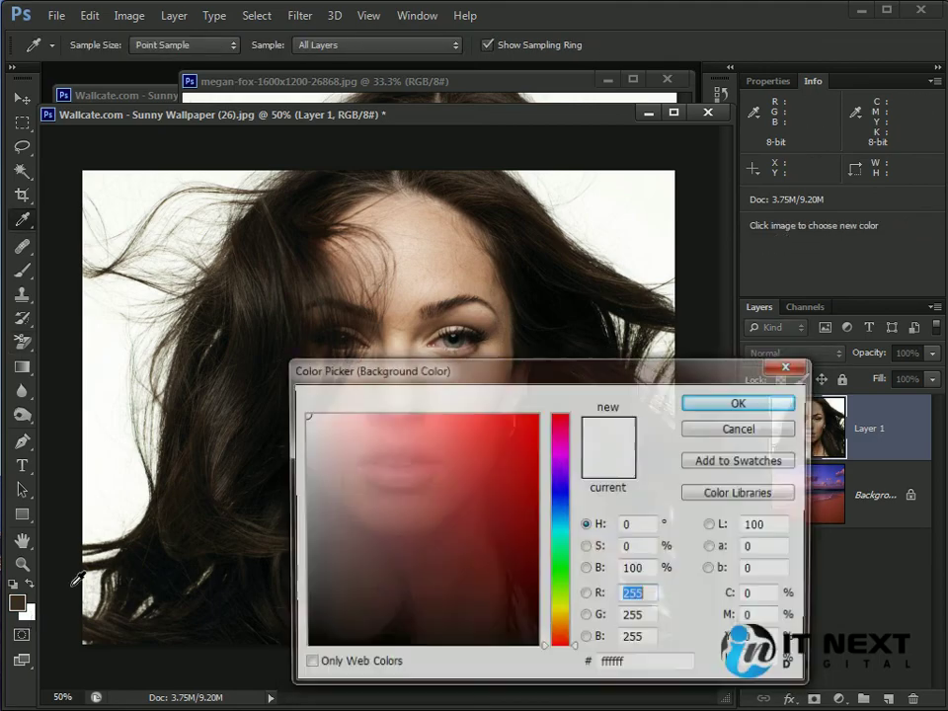
click(627, 191)
click(758, 407)
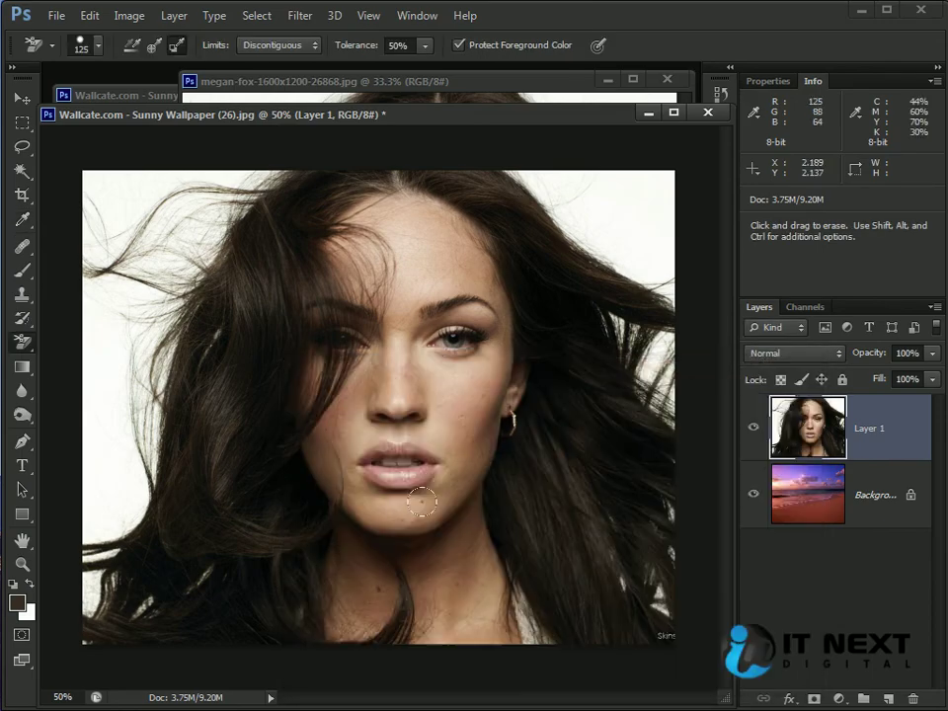
Step: Erase the white backdrop around the hair on both sides of the portrait with the Background Eraser
mouse_move(119, 205)
mouse_down()
mouse_move(228, 156)
mouse_move(151, 216)
mouse_move(194, 214)
mouse_move(151, 283)
mouse_move(115, 398)
mouse_move(147, 355)
mouse_move(94, 526)
mouse_up()
mouse_move(109, 460)
mouse_down()
mouse_move(93, 395)
mouse_move(105, 316)
mouse_move(70, 161)
mouse_up()
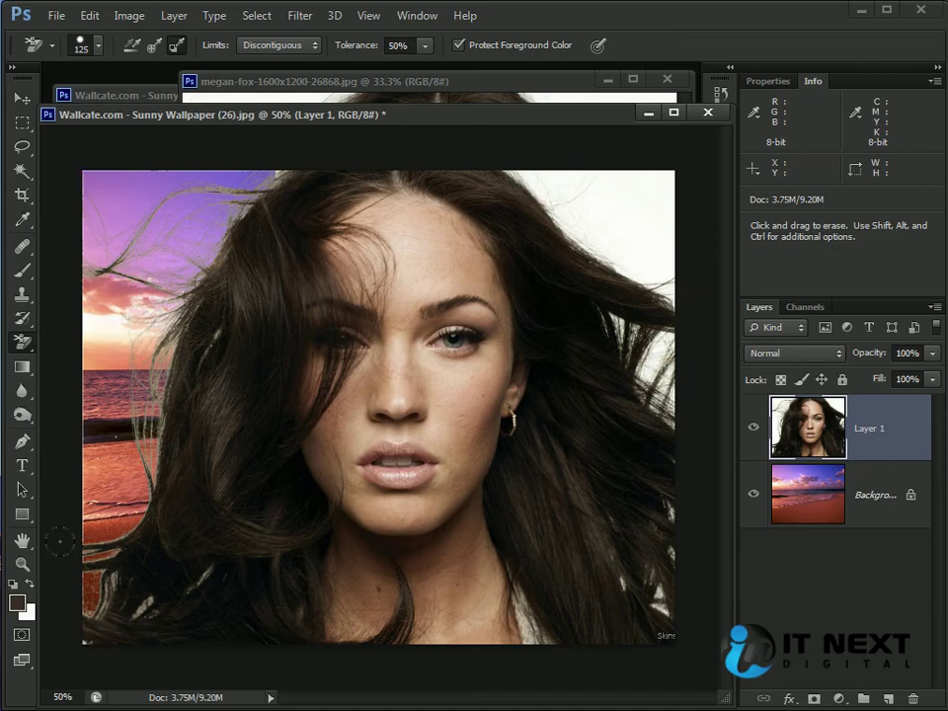
mouse_move(481, 154)
mouse_down()
mouse_move(652, 259)
mouse_move(643, 177)
mouse_move(592, 209)
mouse_move(664, 607)
mouse_up()
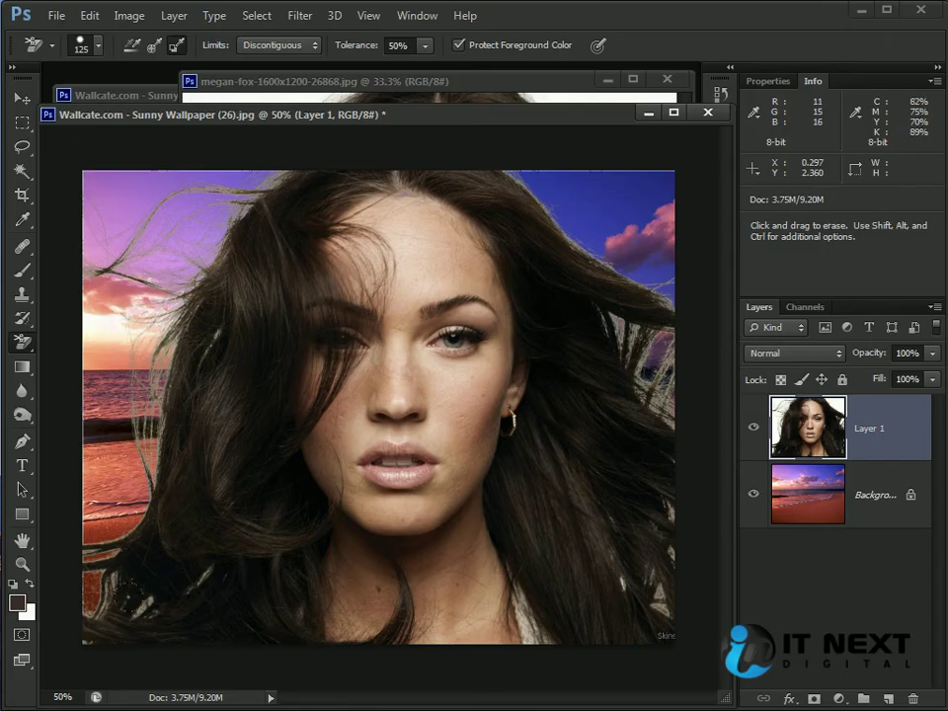
drag(148, 228, 99, 163)
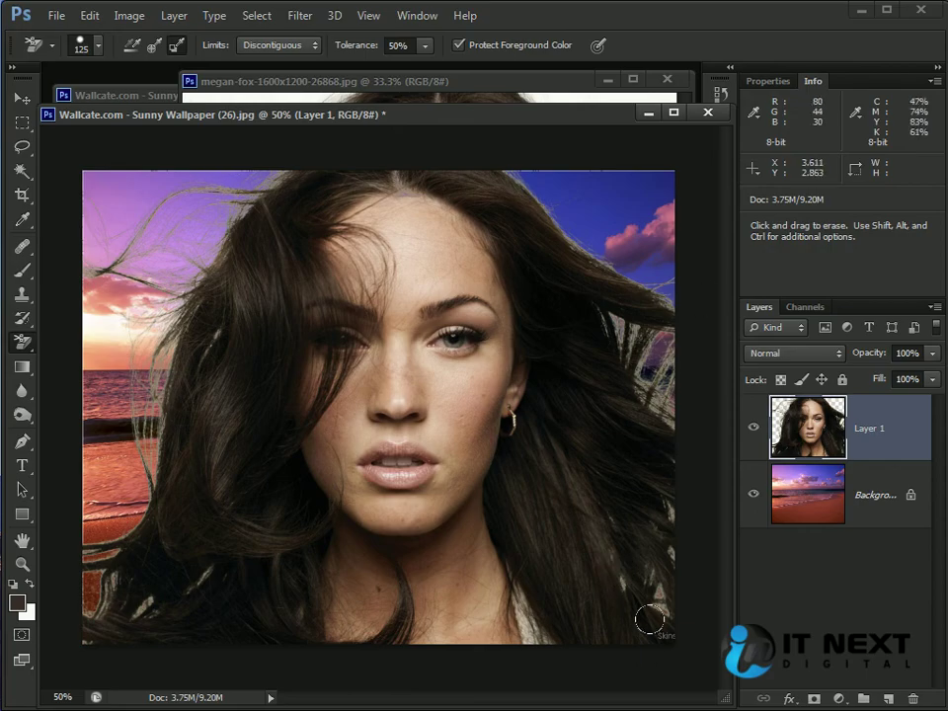
Step: Set the foreground color to the near-black hair tone 0c0e0d sampled from the portrait
click(17, 601)
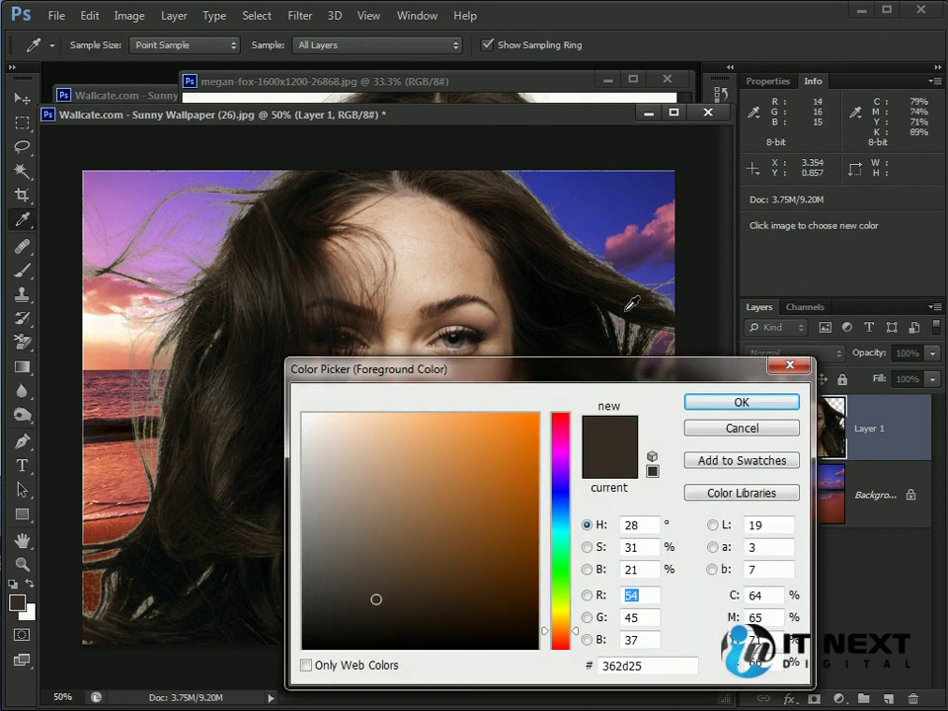
click(628, 306)
click(474, 226)
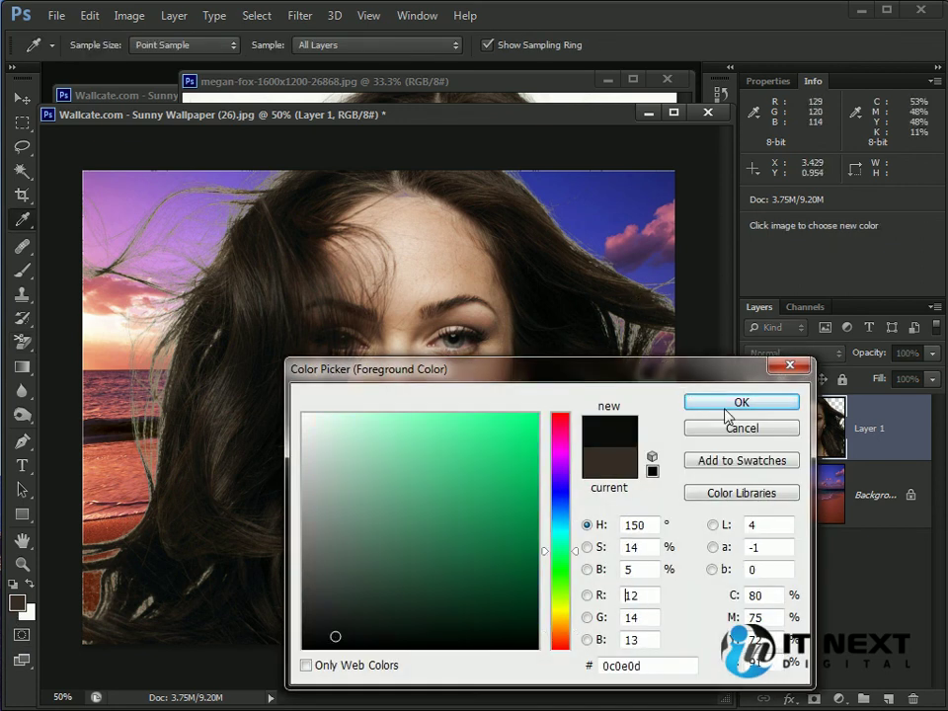
click(693, 401)
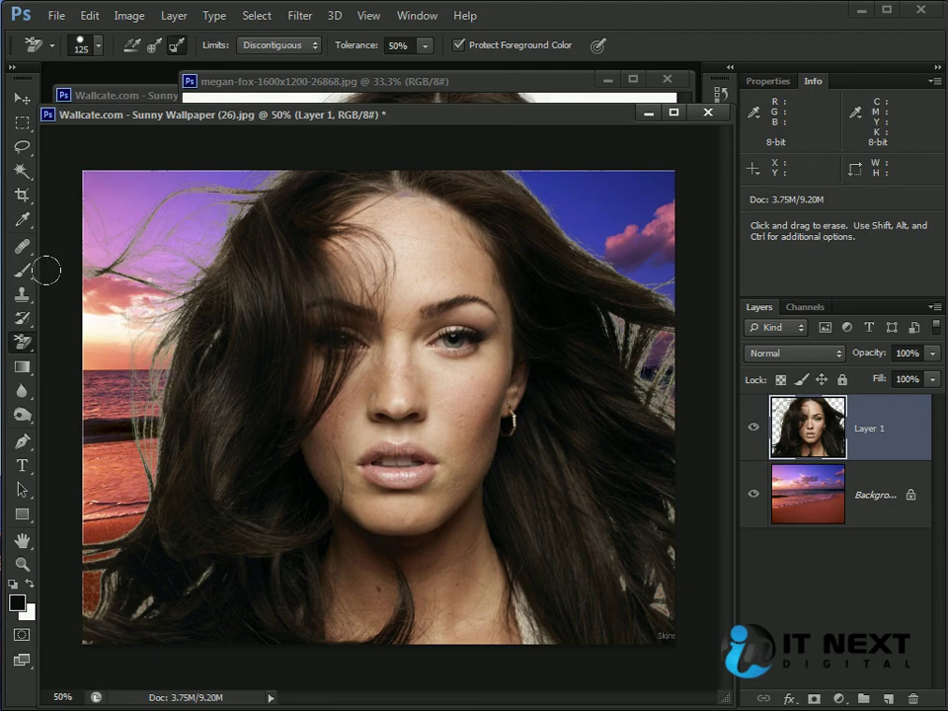
Step: Try a Background Eraser stroke across the upper forehead and undo it
drag(380, 209, 426, 208)
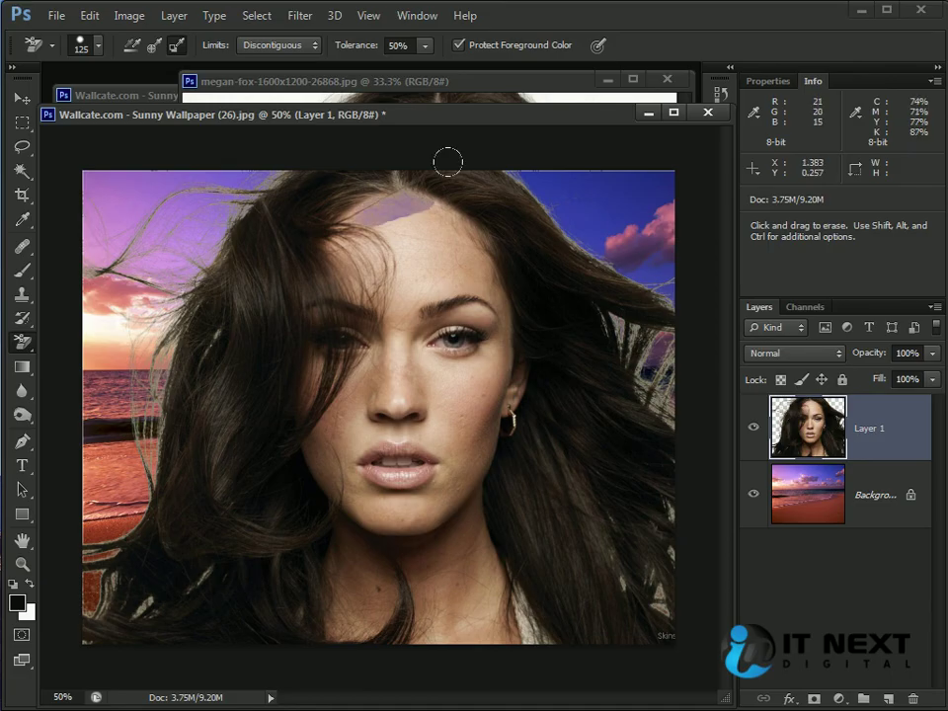
key(ctrl+z)
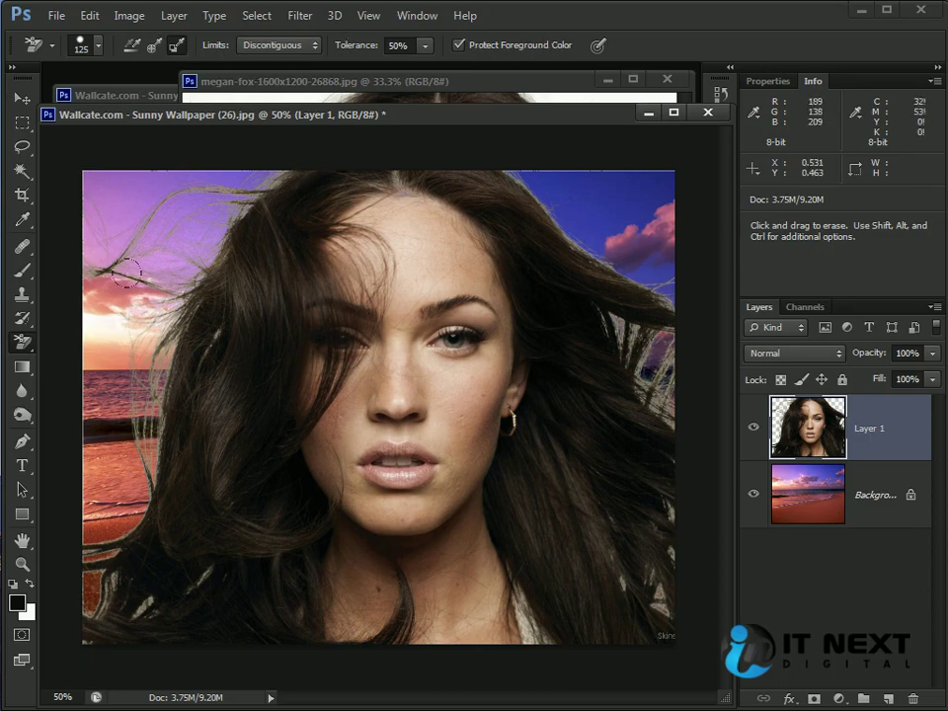
right_click(16, 344)
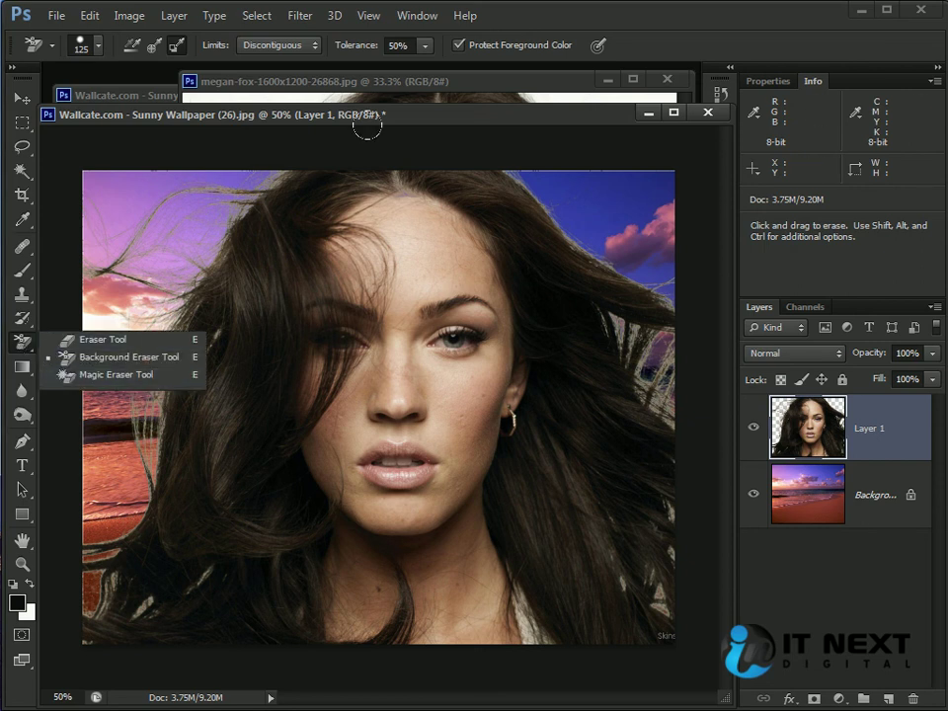
click(243, 243)
drag(243, 243, 181, 315)
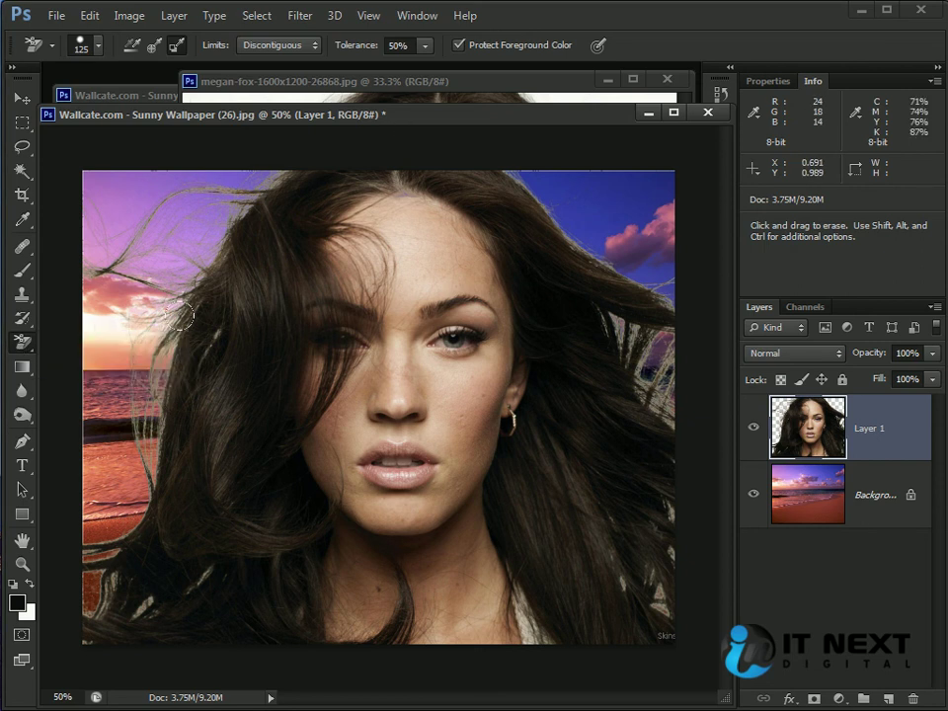